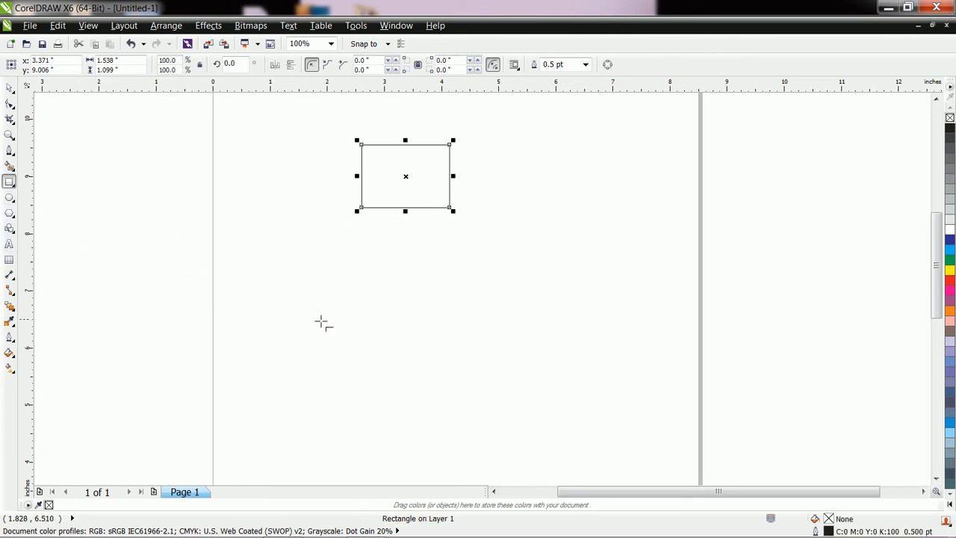
Draw a parallelogram about 1.94 by 0.56 inches as a basic shape and place it just below the rectangle
{"action": "left_click", "coordinate": [13, 238]}
{"action": "left_click", "coordinate": [58, 232]}
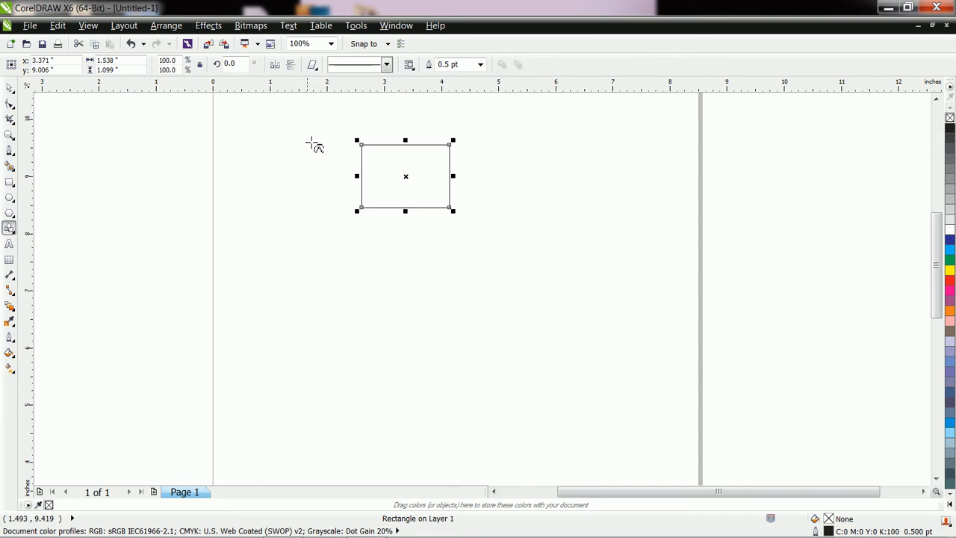
{"action": "left_click", "coordinate": [313, 68]}
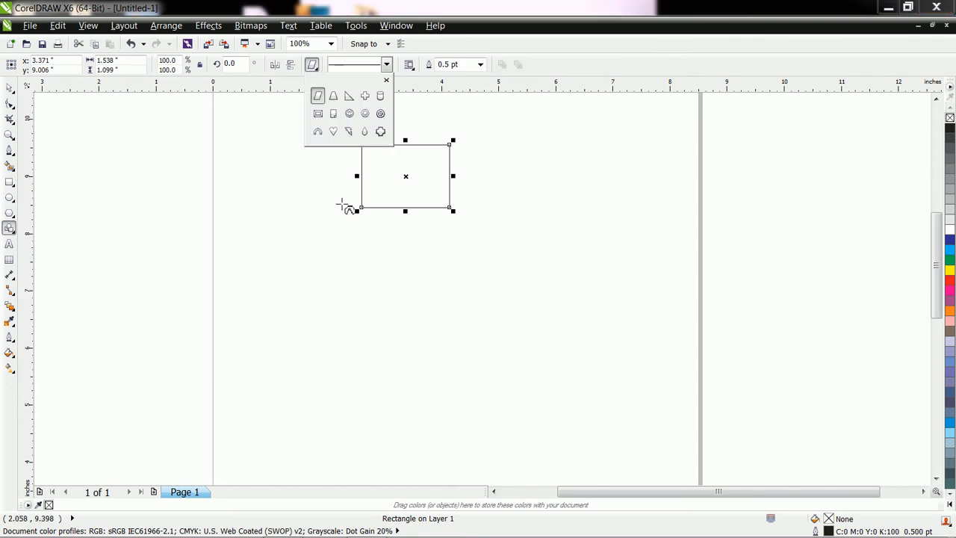
{"action": "left_click", "coordinate": [317, 97]}
{"action": "left_click_drag", "start_coordinate": [358, 296], "coordinate": [475, 336]}
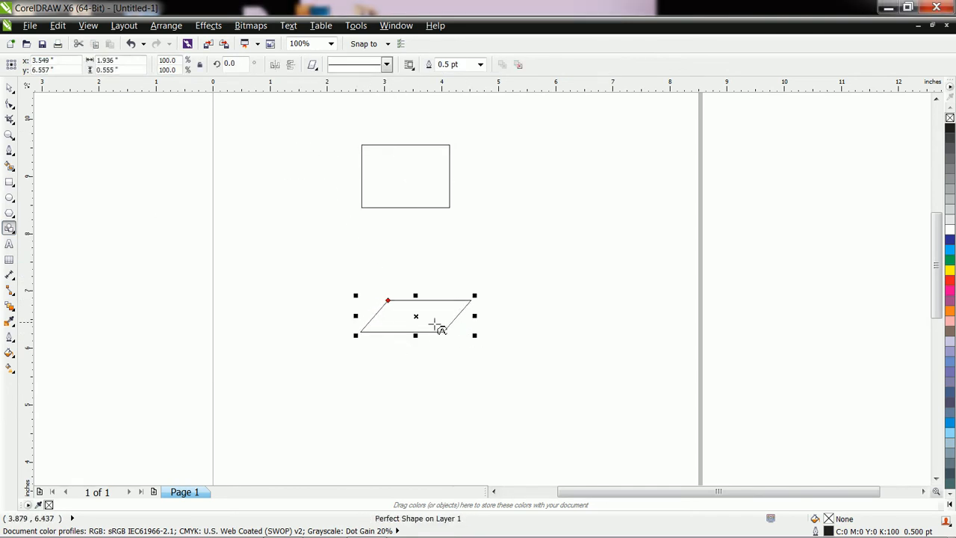
{"action": "left_click_drag", "start_coordinate": [418, 317], "coordinate": [400, 291]}
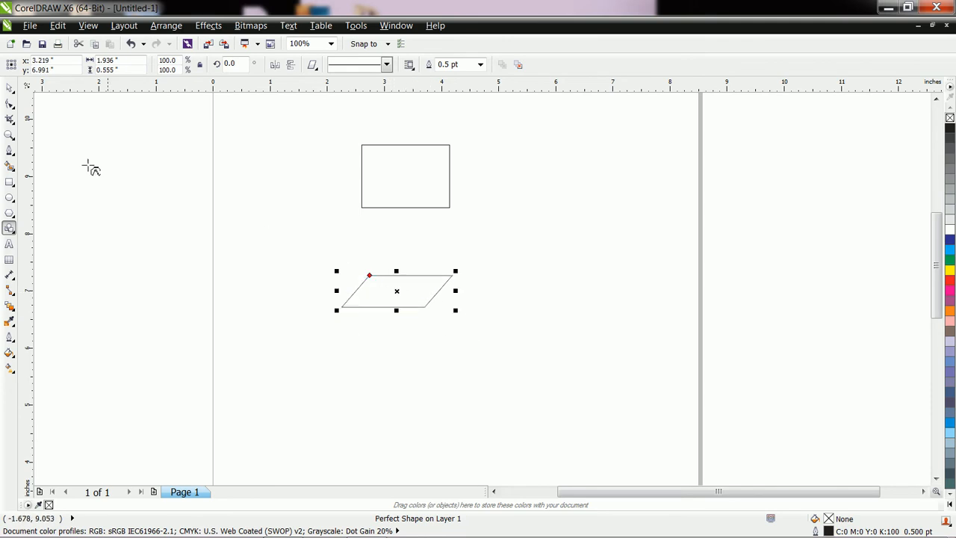
Draw a vertical line about 1.19 inches long with the Pen tool from the rectangle's bottom edge to the parallelogram's top edge
{"action": "left_click", "coordinate": [9, 150]}
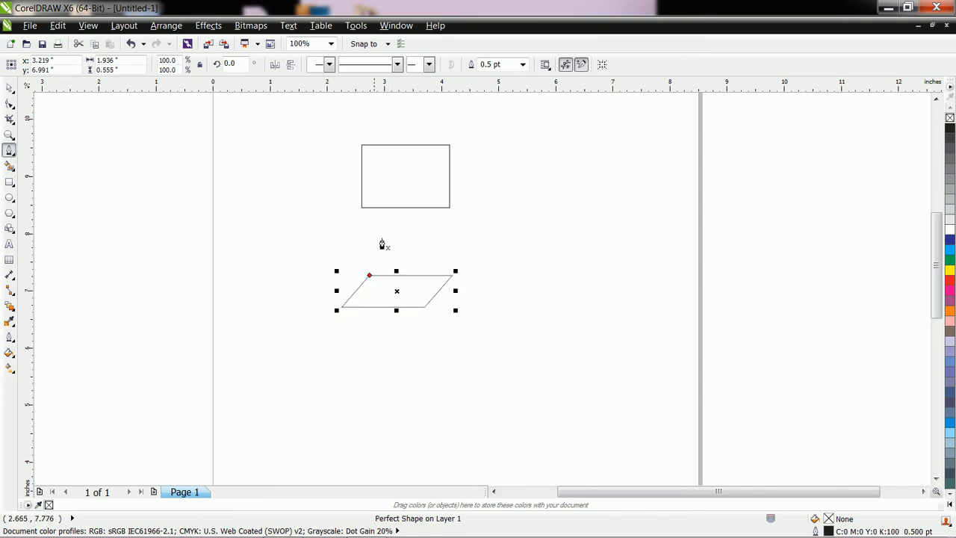
{"action": "left_click_drag", "start_coordinate": [407, 209], "coordinate": [406, 278]}
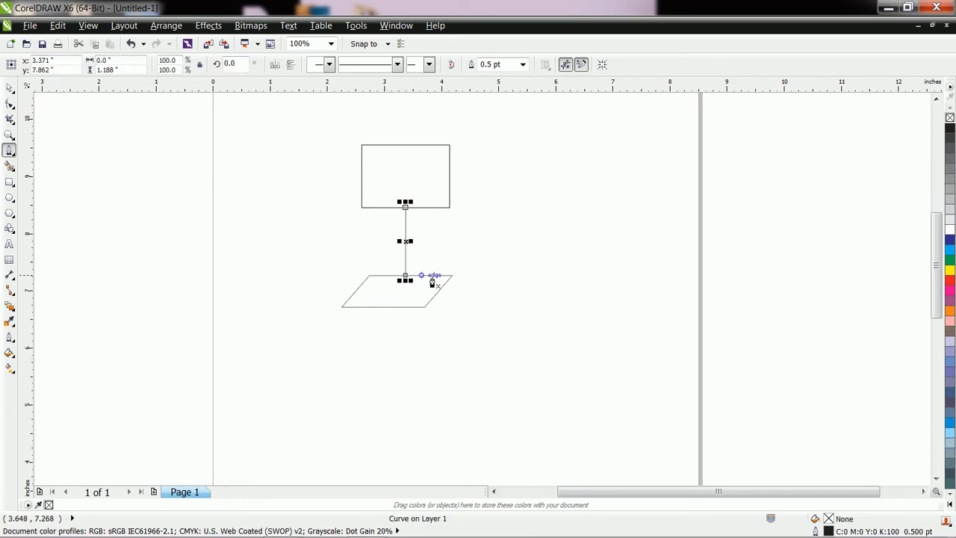
{"action": "left_click", "coordinate": [10, 88]}
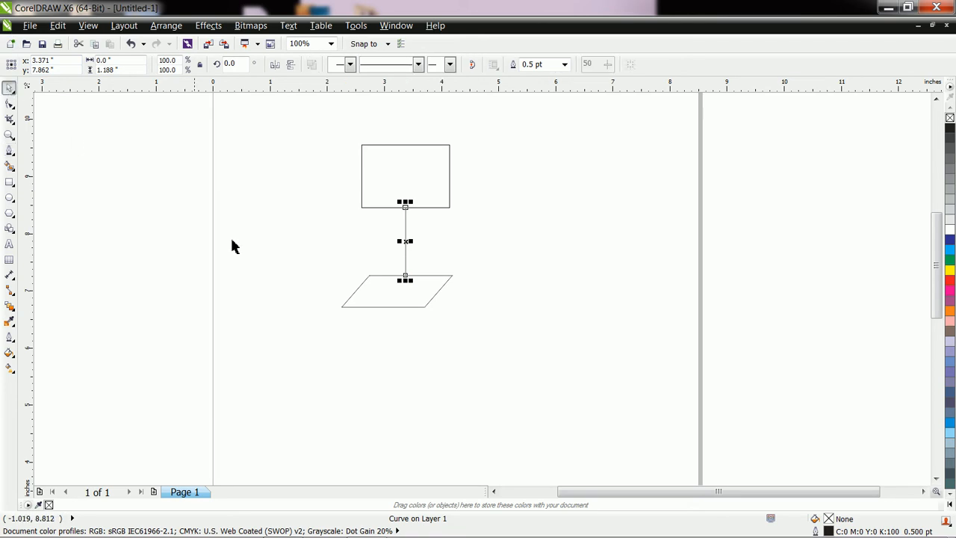
Move the parallelogram and the rectangle slightly to test whether the drawn line stays attached to them
{"action": "mouse_move", "coordinate": [424, 303]}
{"action": "left_mouse_down"}
{"action": "mouse_move", "coordinate": [448, 305]}
{"action": "mouse_move", "coordinate": [426, 304]}
{"action": "mouse_move", "coordinate": [443, 310]}
{"action": "mouse_move", "coordinate": [436, 312]}
{"action": "left_mouse_up"}
{"action": "mouse_move", "coordinate": [437, 193]}
{"action": "left_mouse_down"}
{"action": "mouse_move", "coordinate": [473, 192]}
{"action": "mouse_move", "coordinate": [427, 188]}
{"action": "mouse_move", "coordinate": [429, 196]}
{"action": "left_mouse_up"}
{"action": "left_click", "coordinate": [411, 252]}
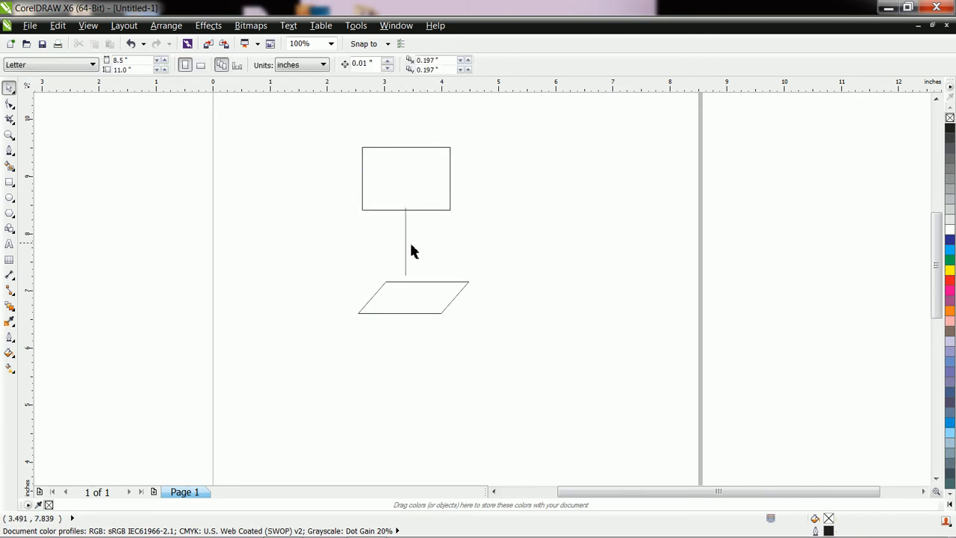
{"action": "left_click", "coordinate": [407, 284]}
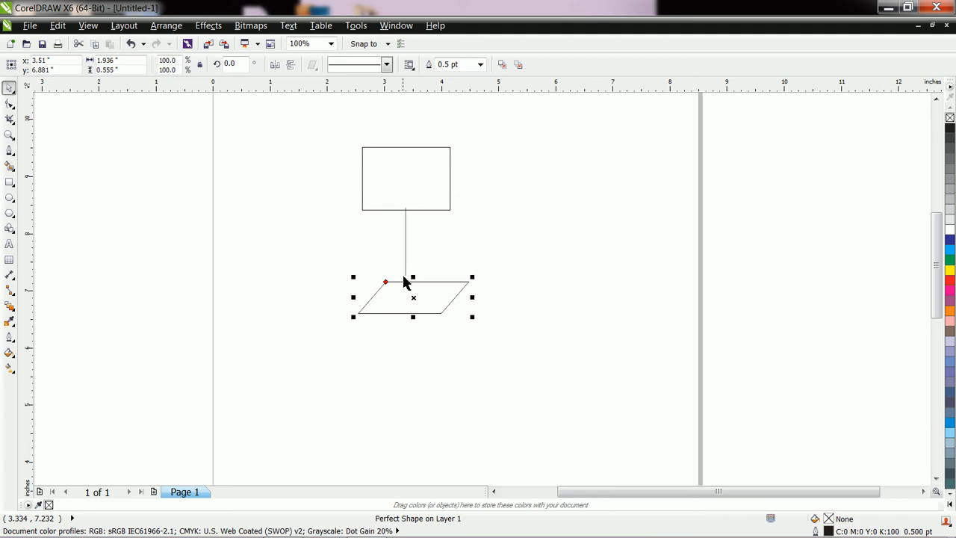
Delete the rectangle, the line and the parallelogram together
{"action": "left_click", "coordinate": [416, 193]}
{"action": "left_click_drag", "start_coordinate": [324, 133], "coordinate": [532, 342]}
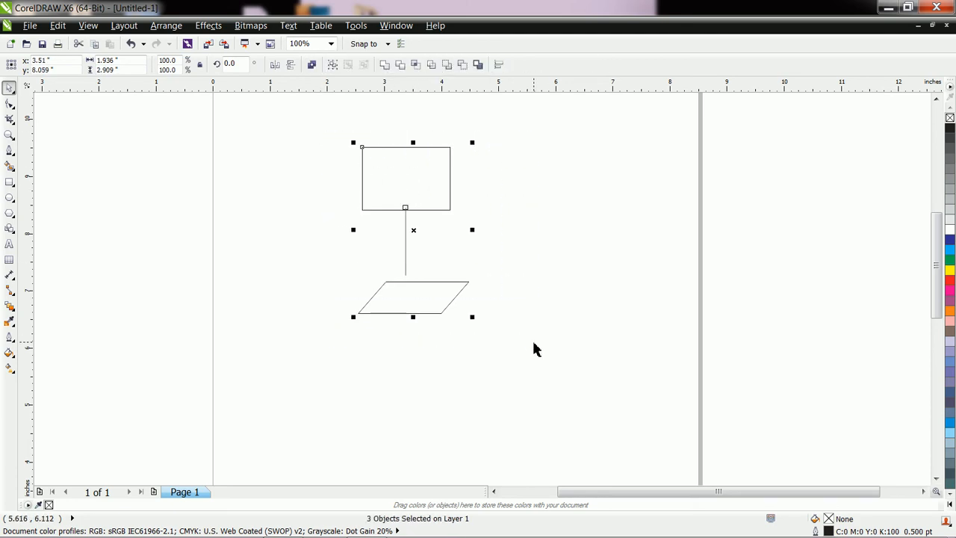
{"action": "key", "text": "Delete"}
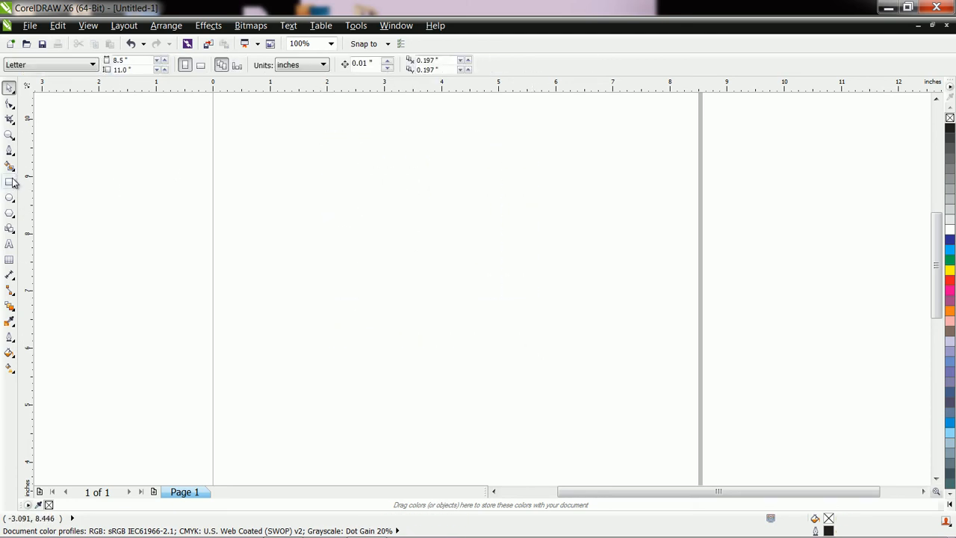
Draw a rectangle about 1.84 by 1.16 inches near the page top and a parallelogram about 2.74 by 0.79 inches below it
{"action": "left_click", "coordinate": [10, 182]}
{"action": "mouse_move", "coordinate": [397, 131]}
{"action": "left_mouse_down"}
{"action": "mouse_move", "coordinate": [508, 208]}
{"action": "mouse_move", "coordinate": [504, 199]}
{"action": "left_mouse_up"}
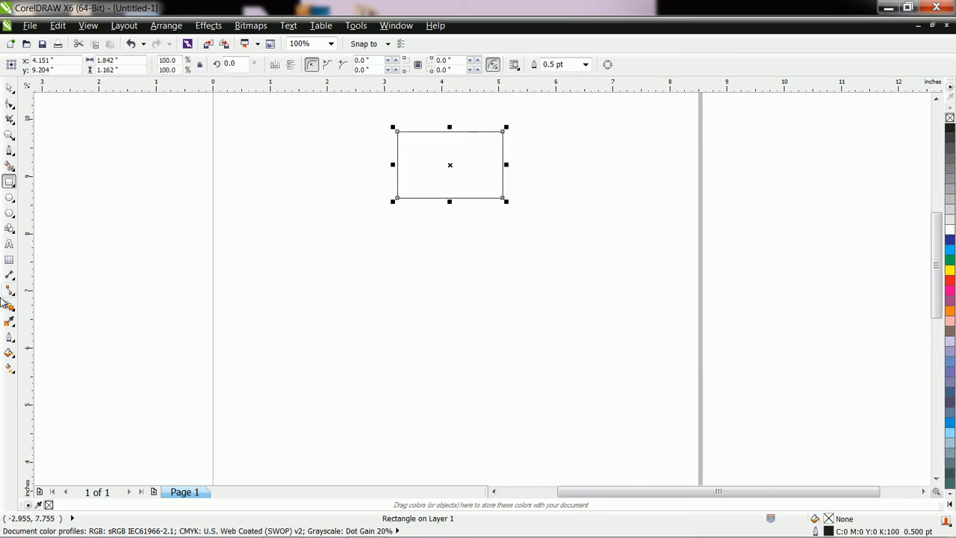
{"action": "left_click", "coordinate": [14, 231]}
{"action": "left_click", "coordinate": [60, 230]}
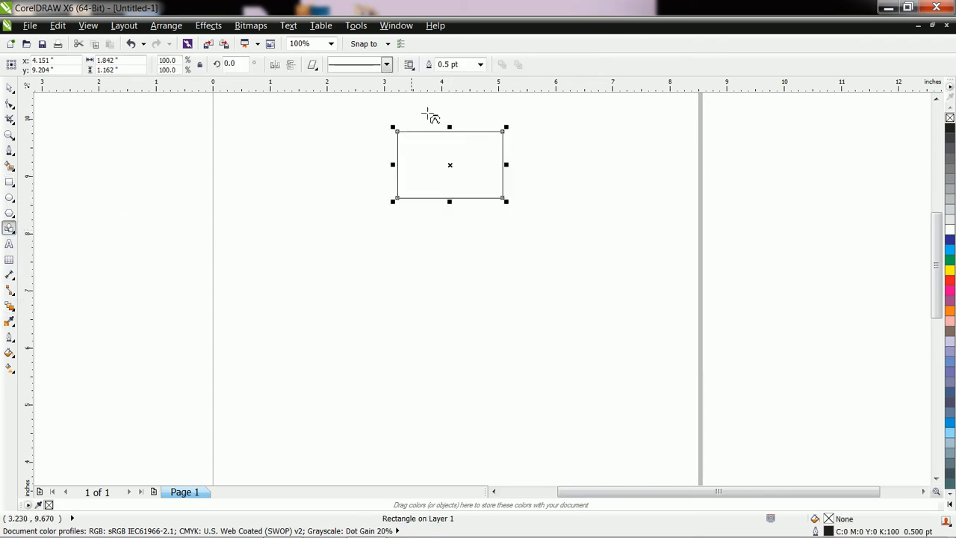
{"action": "left_click_drag", "start_coordinate": [390, 267], "coordinate": [554, 320]}
{"action": "left_click", "coordinate": [9, 89]}
{"action": "left_click_drag", "start_coordinate": [474, 299], "coordinate": [446, 297]}
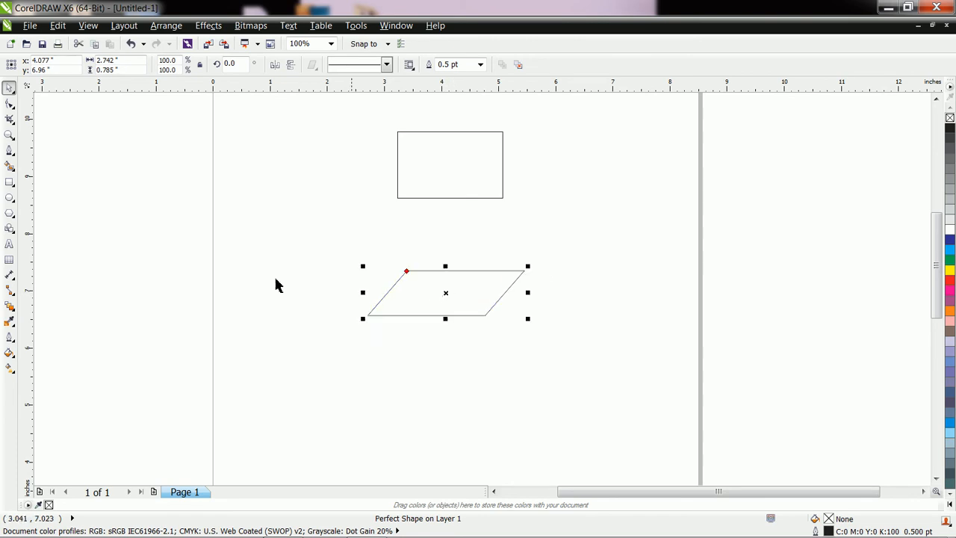
Connect the rectangle's bottom midpoint to the parallelogram's top midpoint with a Straight-Line Connector
{"action": "left_click", "coordinate": [14, 295]}
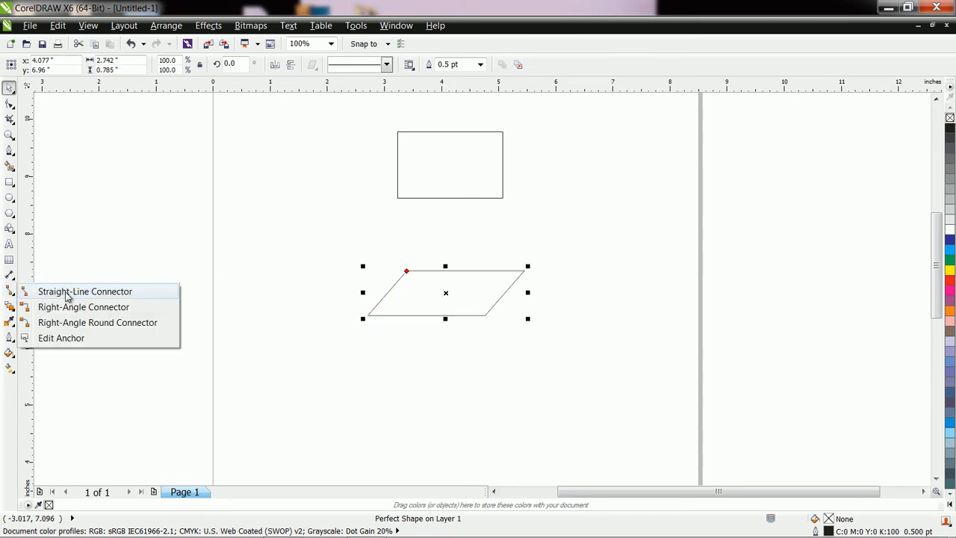
{"action": "left_click", "coordinate": [67, 296]}
{"action": "left_click_drag", "start_coordinate": [450, 199], "coordinate": [450, 275]}
Shift the parallelogram slightly up and right and the rectangle slightly upward to test the straight connector's attachment
{"action": "left_click", "coordinate": [10, 89]}
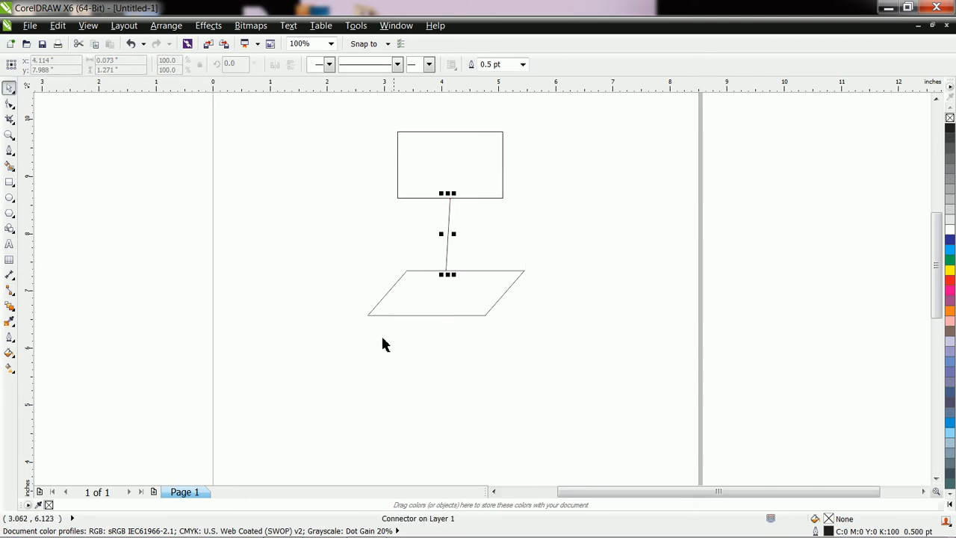
{"action": "left_click_drag", "start_coordinate": [463, 316], "coordinate": [482, 303]}
{"action": "mouse_move", "coordinate": [471, 175]}
{"action": "left_mouse_down"}
{"action": "mouse_move", "coordinate": [617, 169]}
{"action": "mouse_move", "coordinate": [506, 154]}
{"action": "mouse_move", "coordinate": [399, 160]}
{"action": "mouse_move", "coordinate": [487, 169]}
{"action": "mouse_move", "coordinate": [471, 162]}
{"action": "left_mouse_up"}
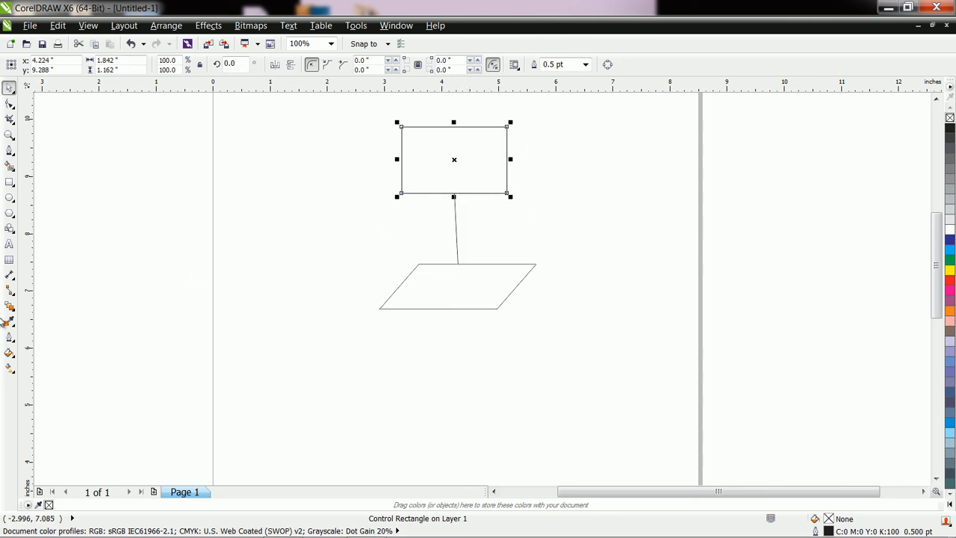
Connect the right sides of the parallelogram and the rectangle with a Right-Angle Connector
{"action": "left_click", "coordinate": [15, 296]}
{"action": "left_click", "coordinate": [81, 307]}
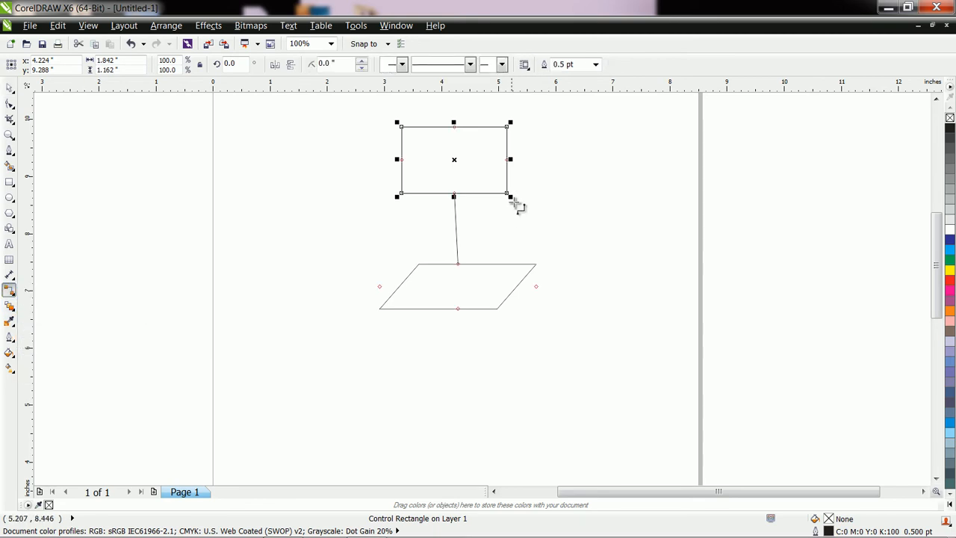
{"action": "mouse_move", "coordinate": [511, 160]}
{"action": "left_mouse_down"}
{"action": "mouse_move", "coordinate": [538, 164]}
{"action": "mouse_move", "coordinate": [511, 165]}
{"action": "left_mouse_up"}
{"action": "left_click_drag", "start_coordinate": [538, 287], "coordinate": [508, 160]}
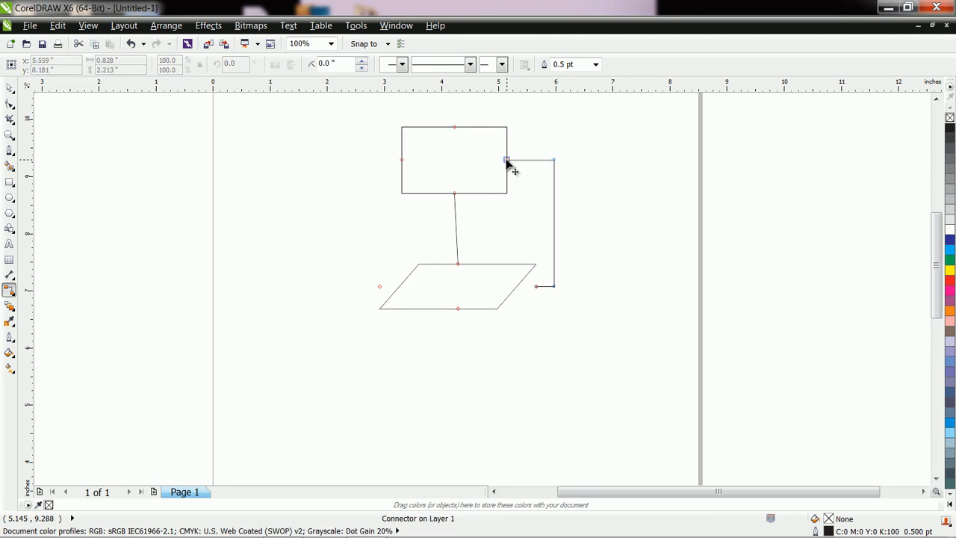
Move the parallelogram up and left and then back beneath the rectangle to test both connectors
{"action": "left_click", "coordinate": [11, 90]}
{"action": "left_click_drag", "start_coordinate": [463, 289], "coordinate": [317, 232]}
{"action": "left_click_drag", "start_coordinate": [317, 232], "coordinate": [465, 292]}
Try a dash-dot outline style on the parallelogram, then undo it and clear the selection
{"action": "left_click", "coordinate": [387, 65]}
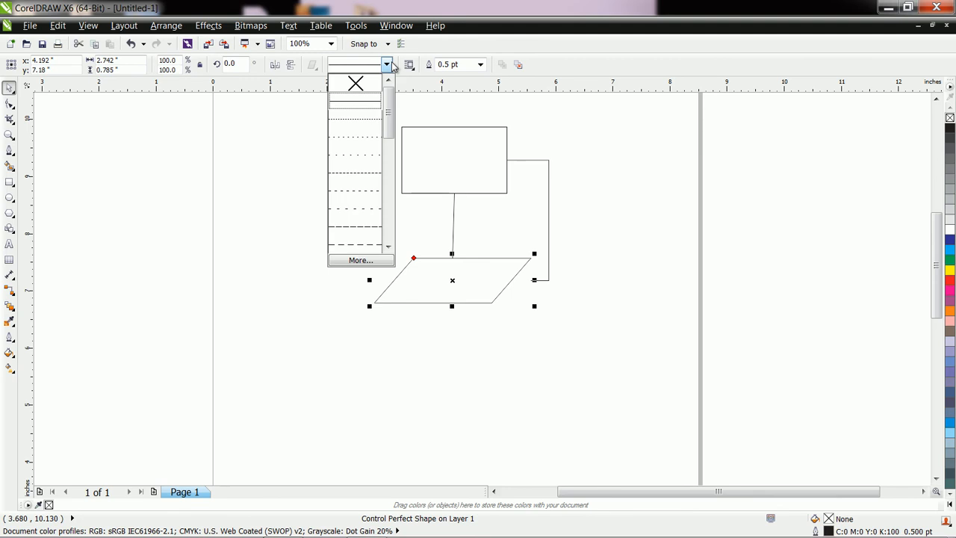
{"action": "scroll", "coordinate": [371, 236], "scroll_direction": "down", "scroll_amount": 5}
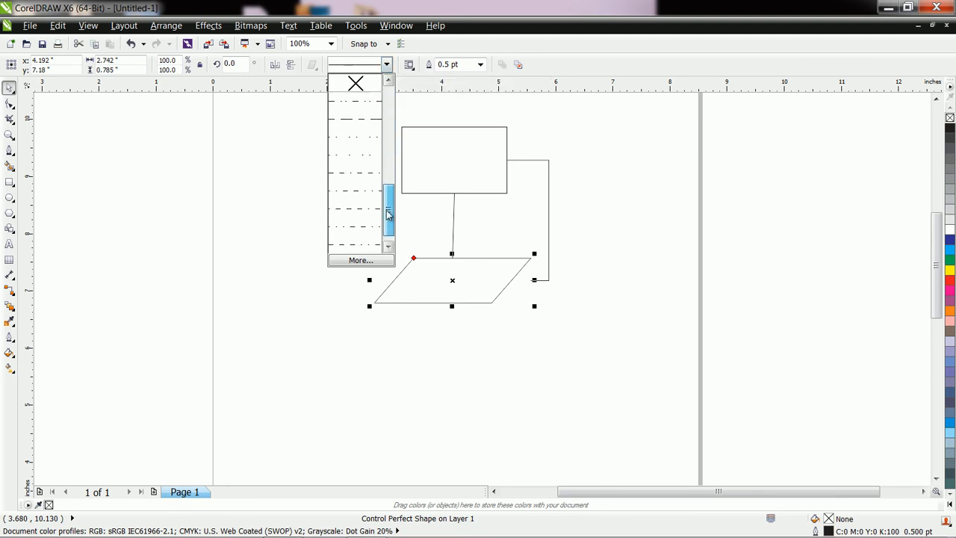
{"action": "left_click", "coordinate": [369, 228]}
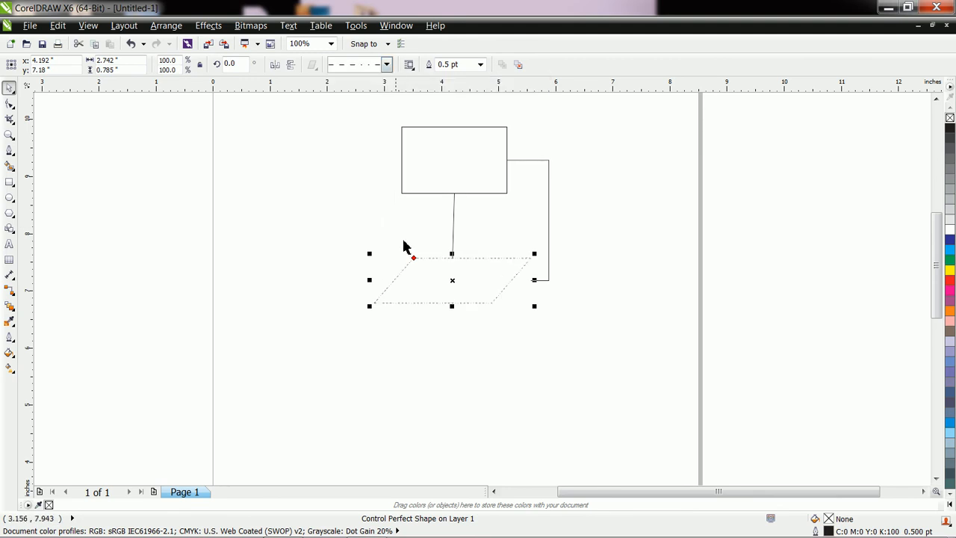
{"action": "key", "text": "ctrl+z"}
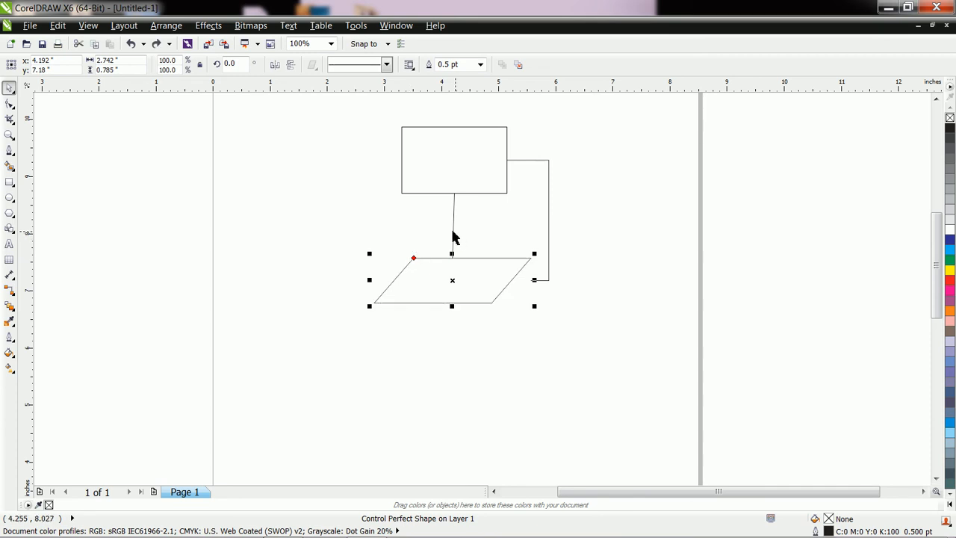
{"action": "key", "text": "Escape"}
Apply a short-dash line style to the straight connector between the rectangle and the parallelogram
{"action": "left_click", "coordinate": [453, 224]}
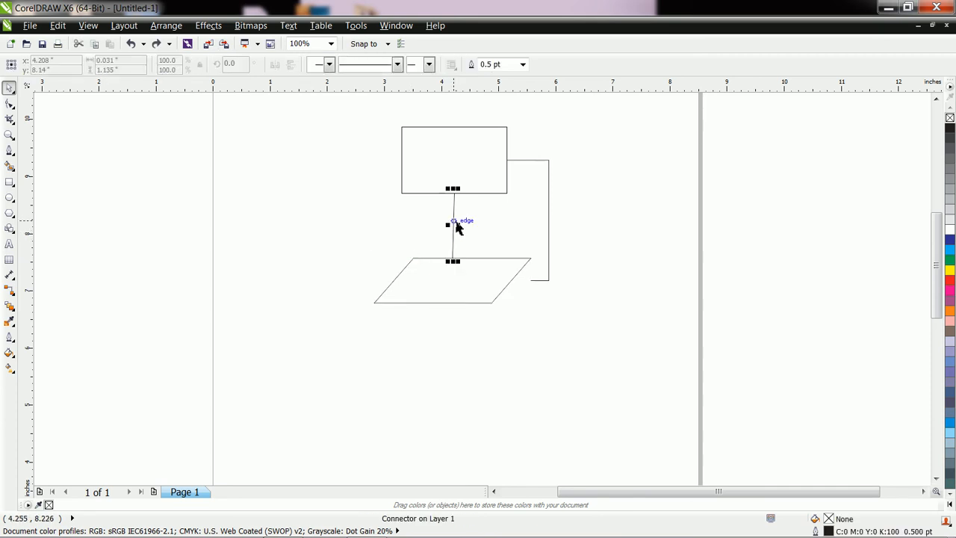
{"action": "left_click", "coordinate": [401, 66]}
{"action": "left_click", "coordinate": [372, 172]}
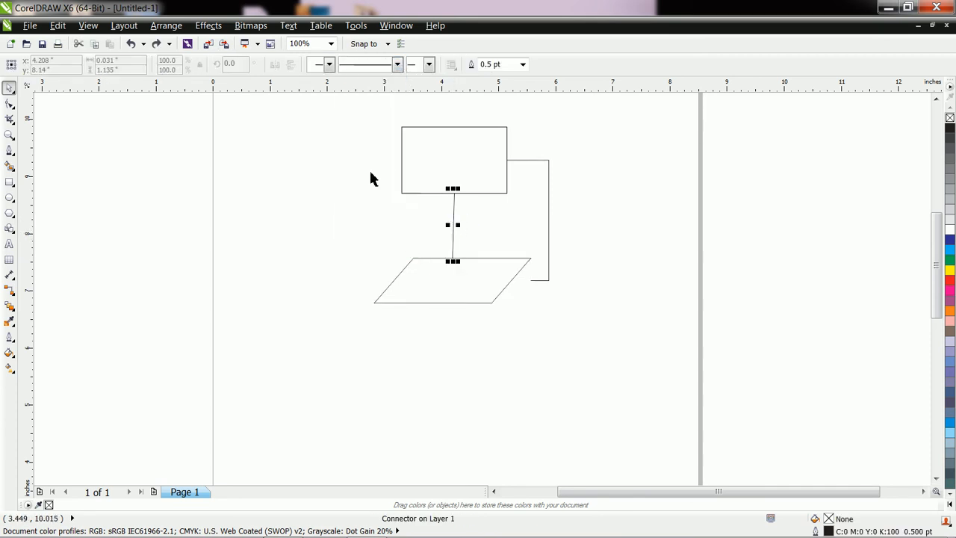
Change the straight connector's line style to a longer dashed pattern
{"action": "scroll", "coordinate": [464, 224], "scroll_direction": "down", "scroll_amount": 5}
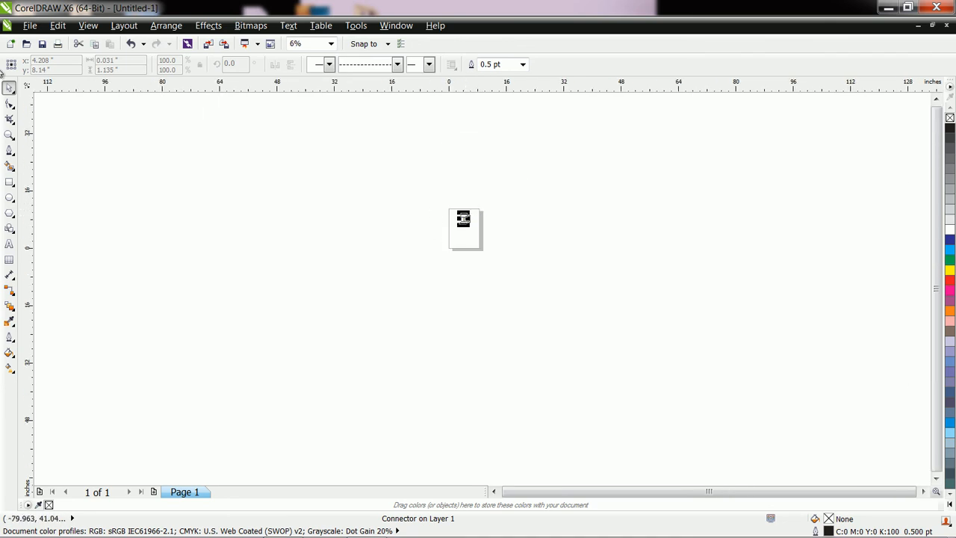
{"action": "left_click", "coordinate": [10, 135]}
{"action": "left_click_drag", "start_coordinate": [411, 197], "coordinate": [508, 245]}
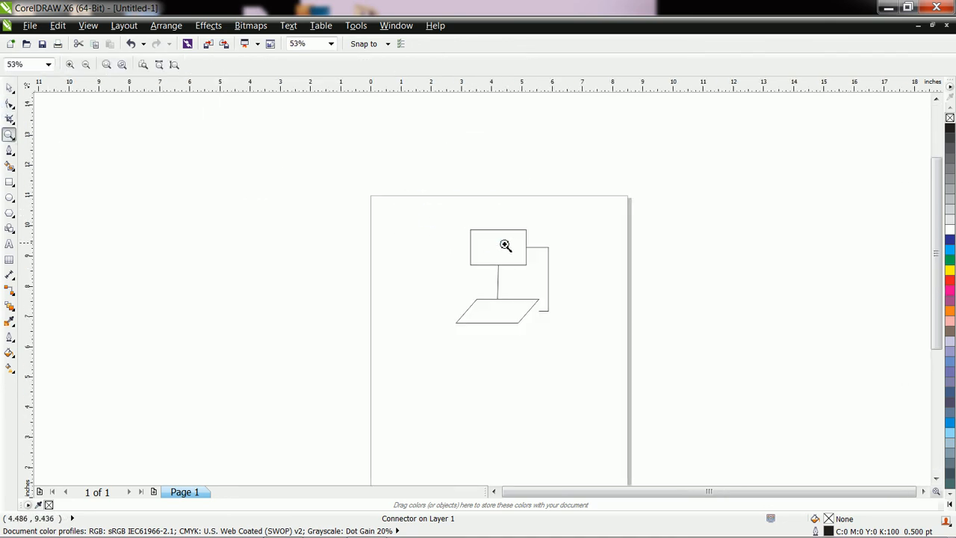
{"action": "left_click_drag", "start_coordinate": [443, 218], "coordinate": [580, 363]}
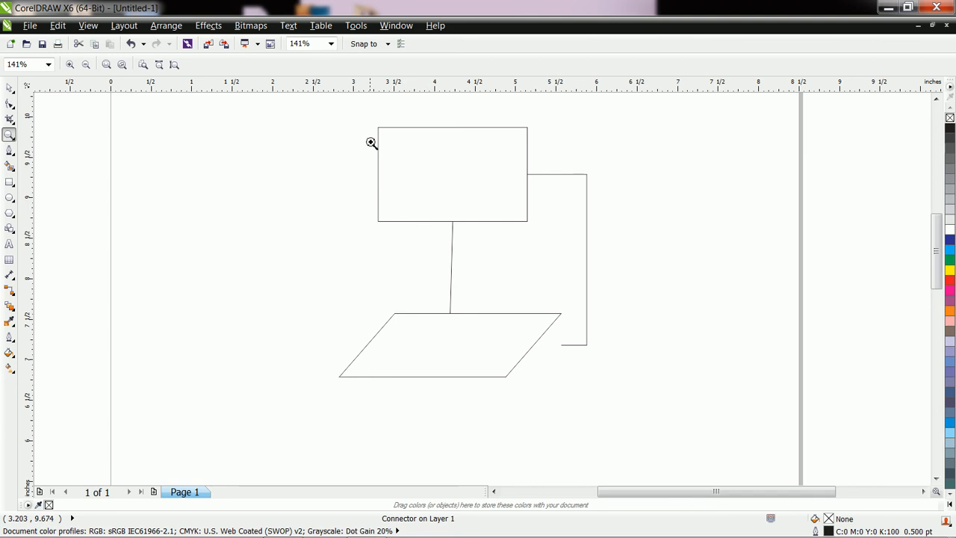
{"action": "left_click", "coordinate": [9, 87]}
{"action": "left_click", "coordinate": [452, 257]}
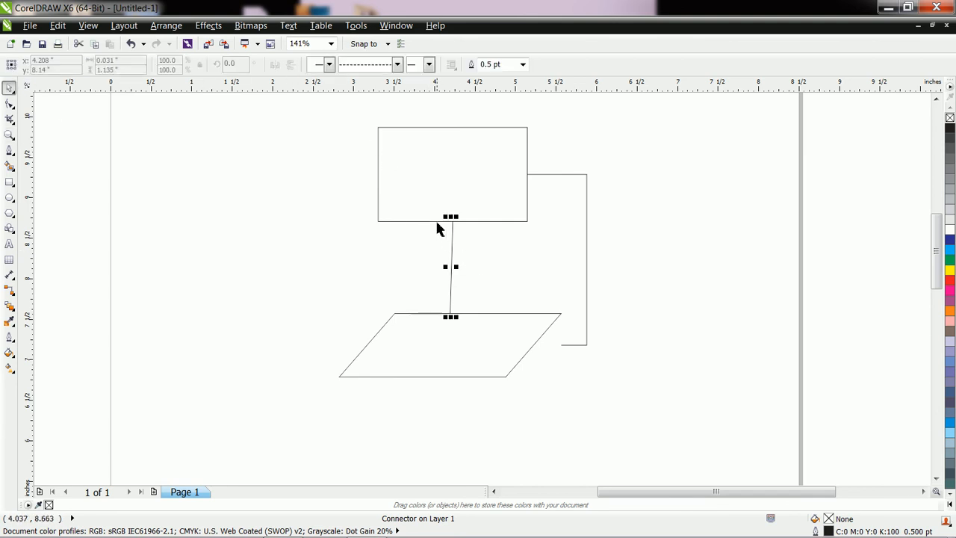
{"action": "left_click", "coordinate": [400, 65]}
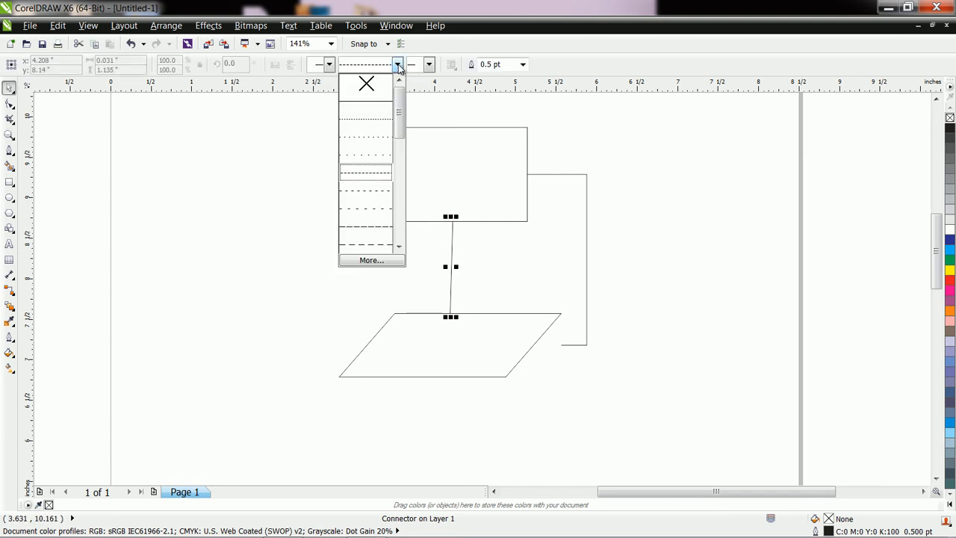
{"action": "left_click", "coordinate": [375, 246]}
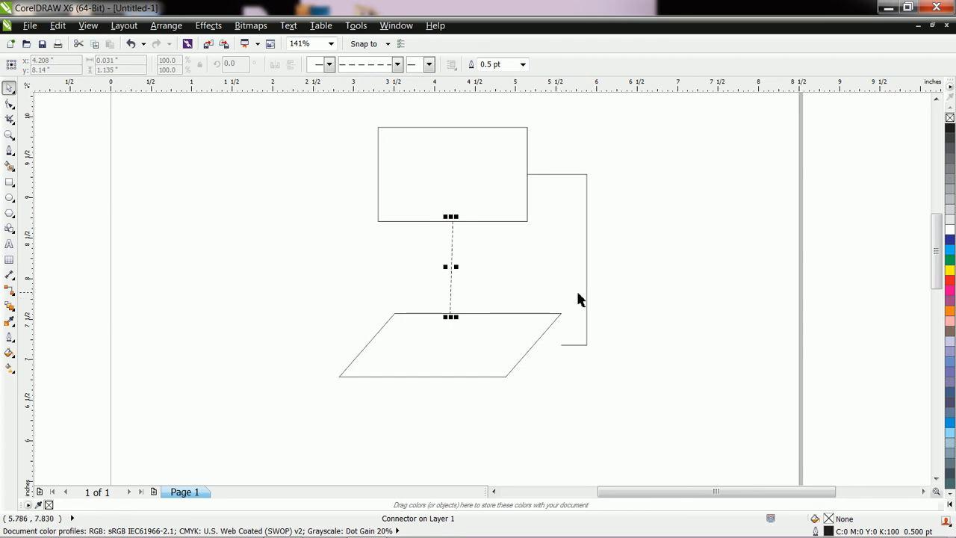
Draw an ellipse about 0.78 by 0.72 inches and place it just left of the parallelogram
{"action": "left_click", "coordinate": [9, 212]}
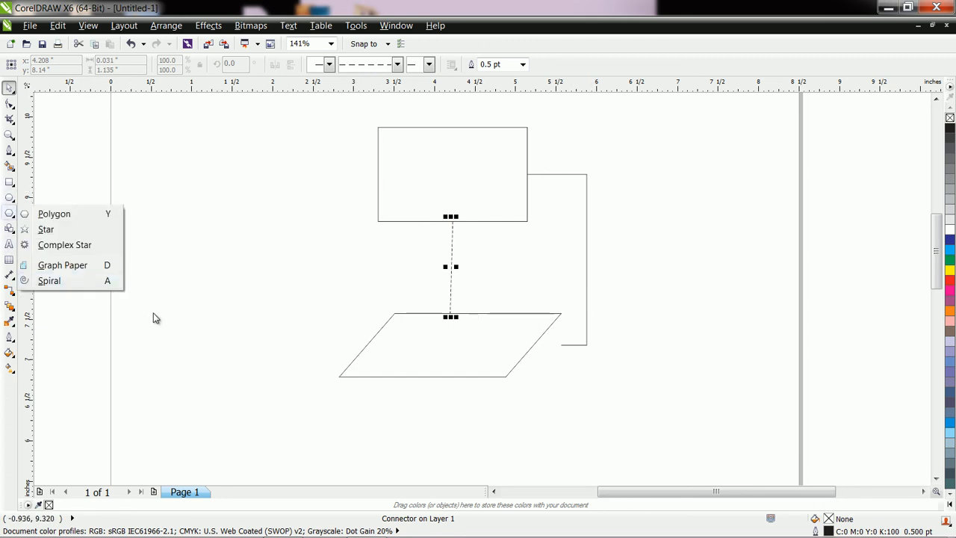
{"action": "left_click", "coordinate": [42, 214]}
{"action": "left_click", "coordinate": [10, 199]}
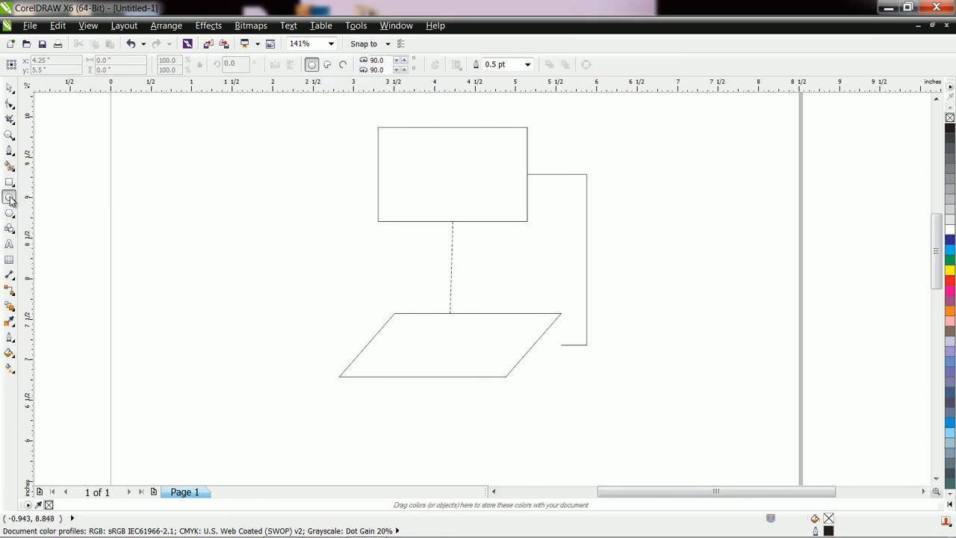
{"action": "left_click_drag", "start_coordinate": [174, 285], "coordinate": [243, 350]}
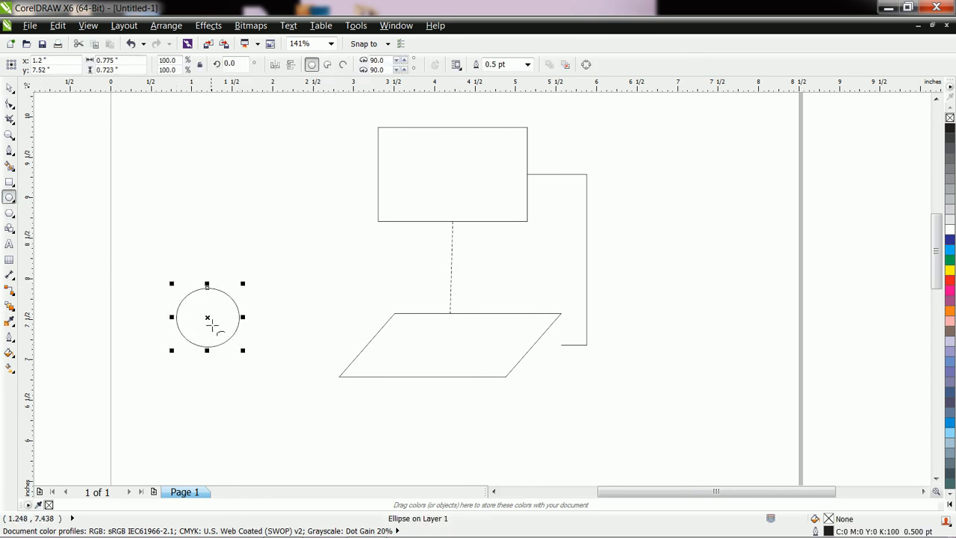
{"action": "left_click_drag", "start_coordinate": [208, 319], "coordinate": [261, 333]}
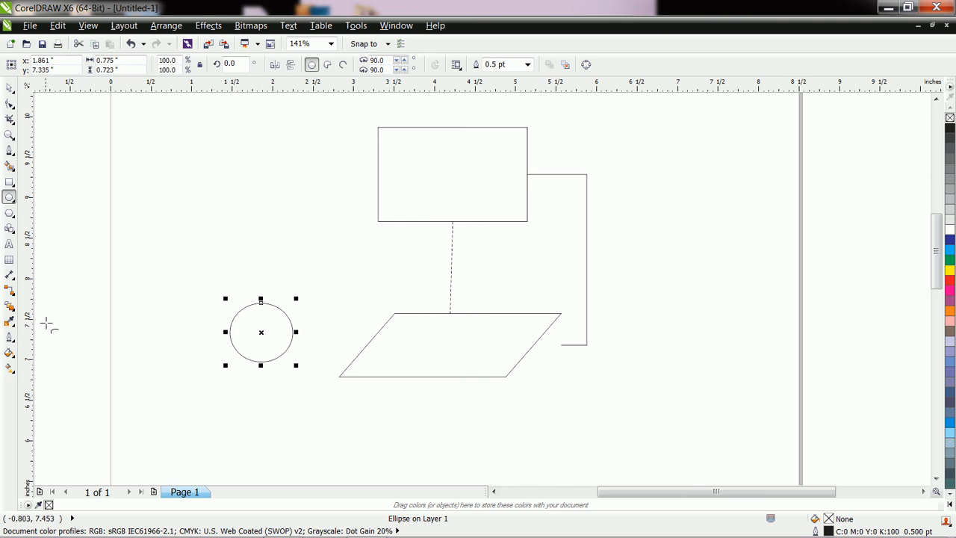
Link the rectangle's left side to the ellipse with a right-angle round connector, and move the ellipse down to about x 2.12, y 6.13 inches
{"action": "left_click", "coordinate": [13, 297]}
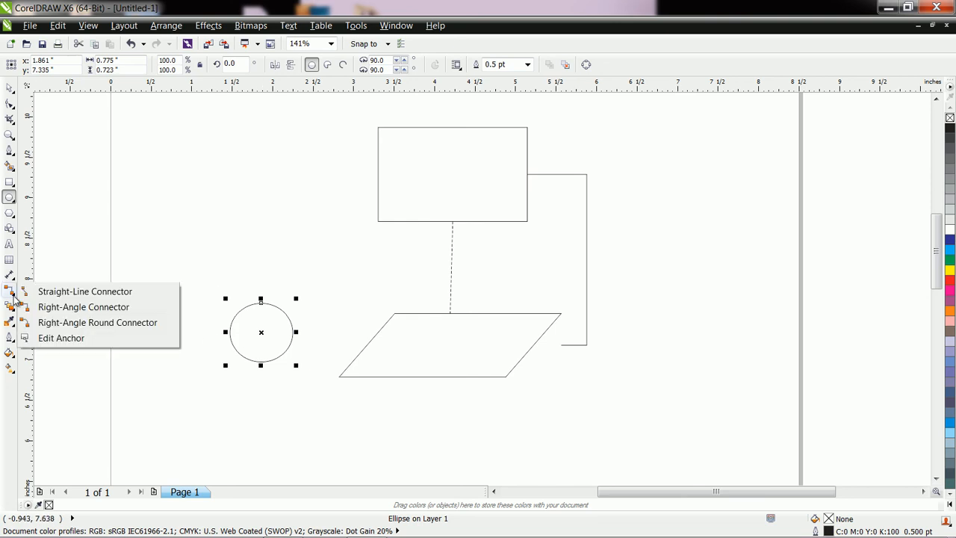
{"action": "left_click", "coordinate": [75, 324]}
{"action": "left_click_drag", "start_coordinate": [378, 174], "coordinate": [284, 431]}
{"action": "left_click", "coordinate": [9, 88]}
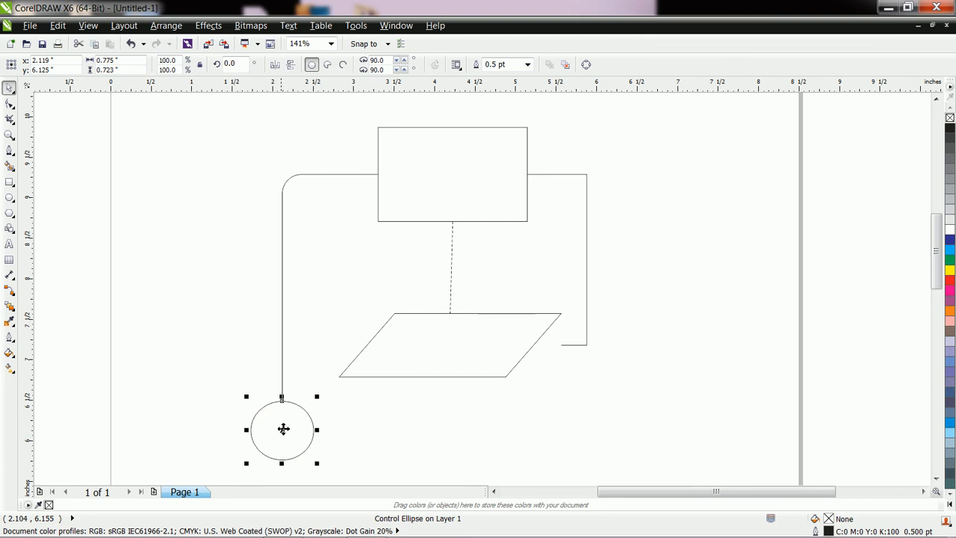
Edit the parallelogram's right anchor point, moving it inward onto the slanted right edge so the right-angle connector meets the outline
{"action": "left_click", "coordinate": [11, 291]}
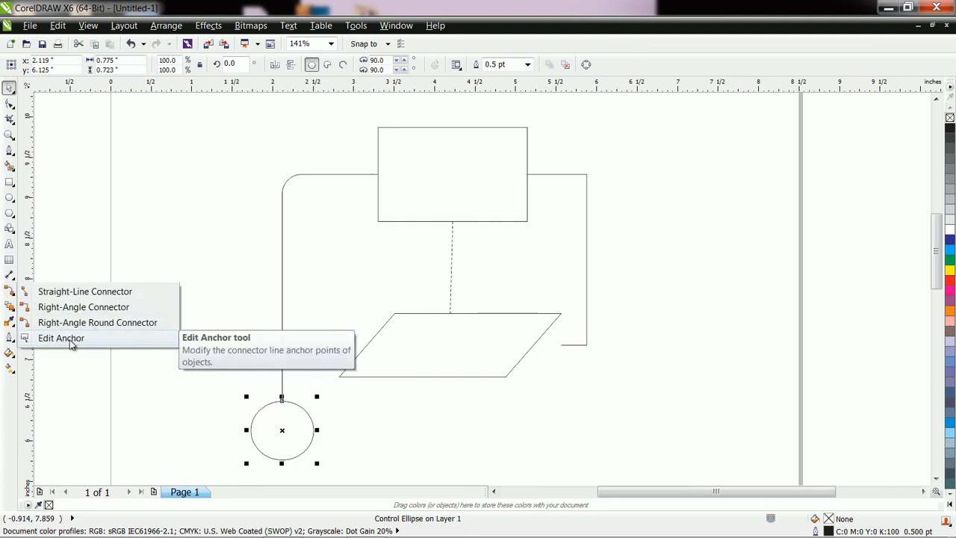
{"action": "left_click", "coordinate": [512, 344]}
{"action": "left_click", "coordinate": [515, 366]}
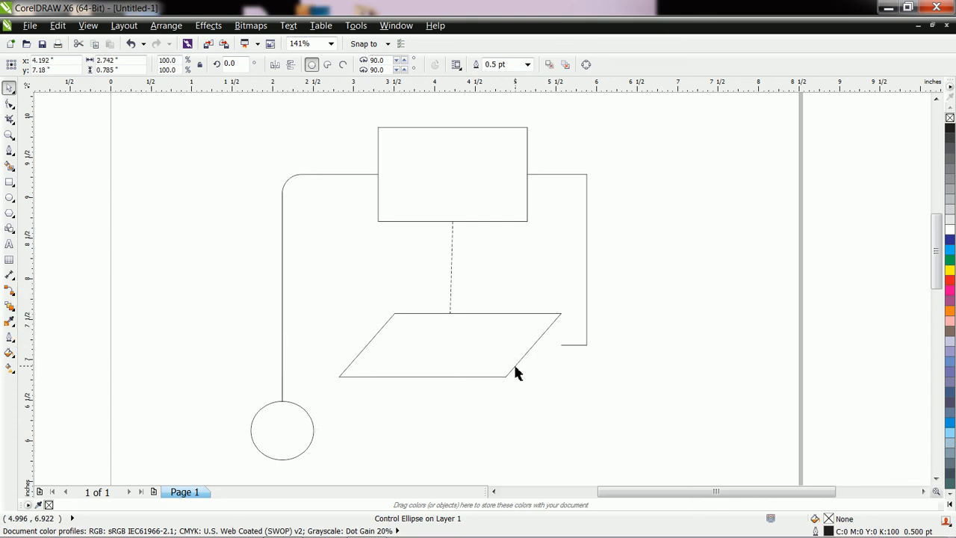
{"action": "left_click", "coordinate": [9, 292]}
{"action": "left_click", "coordinate": [52, 337]}
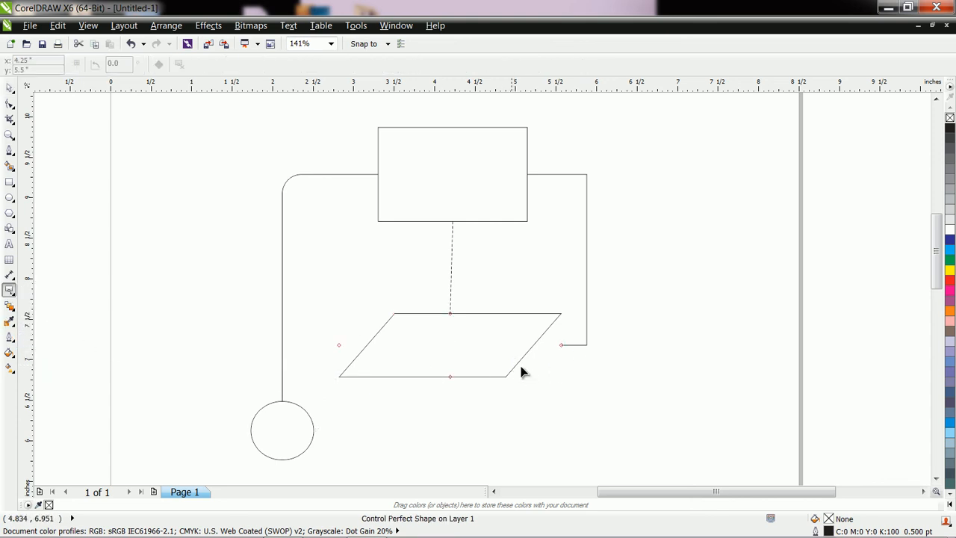
{"action": "left_click_drag", "start_coordinate": [561, 345], "coordinate": [535, 348]}
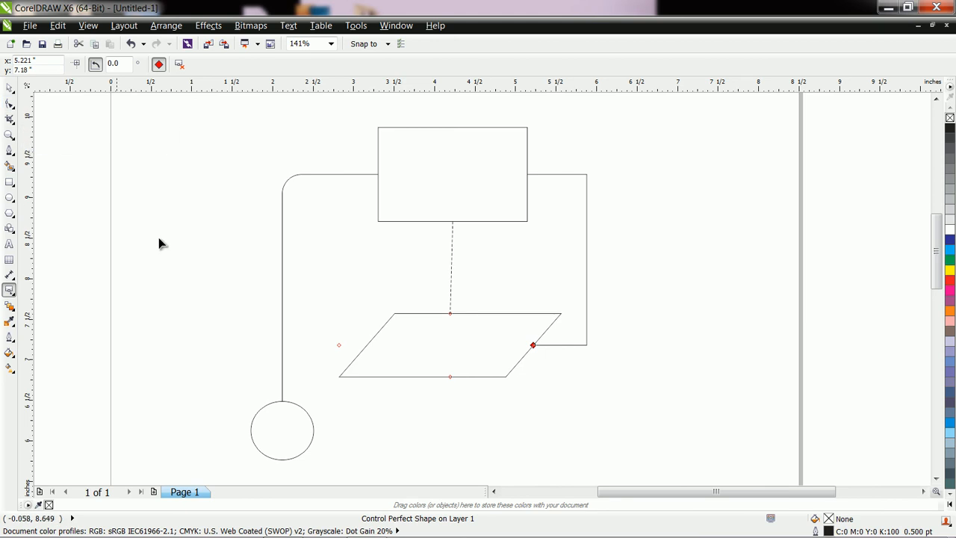
Move the parallelogram slightly up toward the rectangle, to about x 4.27, y 7.51 inches, and clear the selection
{"action": "left_click", "coordinate": [10, 89]}
{"action": "mouse_move", "coordinate": [472, 339]}
{"action": "left_mouse_down"}
{"action": "mouse_move", "coordinate": [485, 394]}
{"action": "mouse_move", "coordinate": [470, 307]}
{"action": "mouse_move", "coordinate": [466, 318]}
{"action": "mouse_move", "coordinate": [448, 313]}
{"action": "mouse_move", "coordinate": [466, 321]}
{"action": "left_mouse_up"}
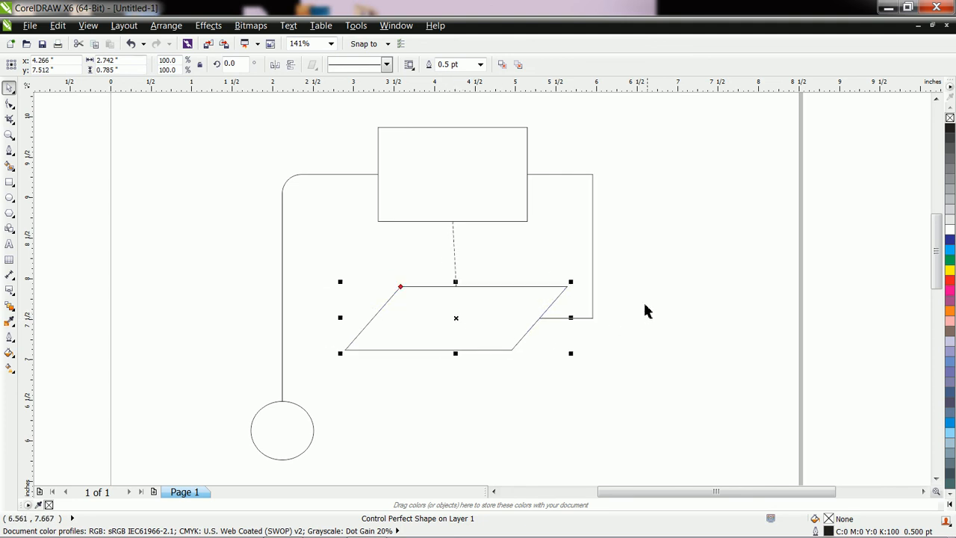
{"action": "left_click", "coordinate": [670, 278]}
Select the rectangle and bring up the choice of connector and anchor editing tools
{"action": "left_click", "coordinate": [479, 171]}
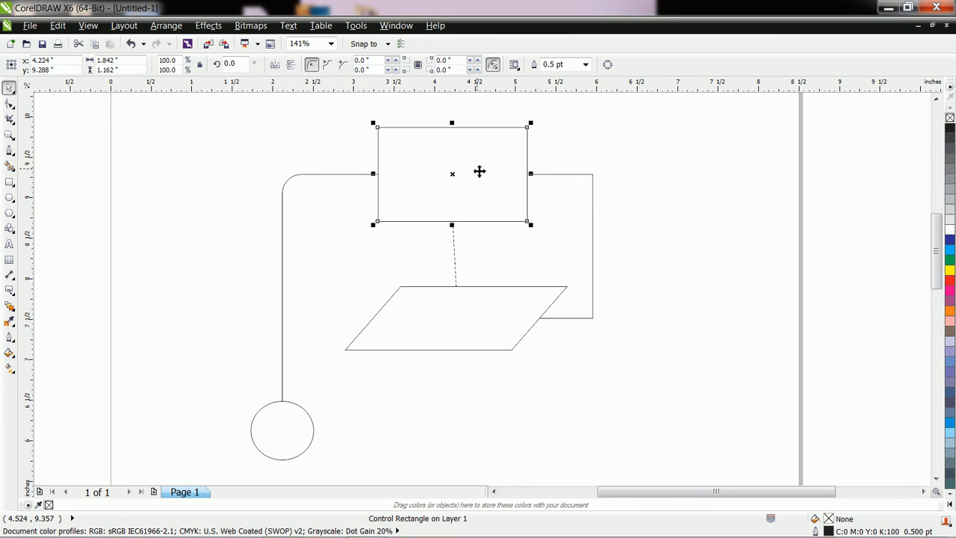
{"action": "left_click", "coordinate": [15, 296]}
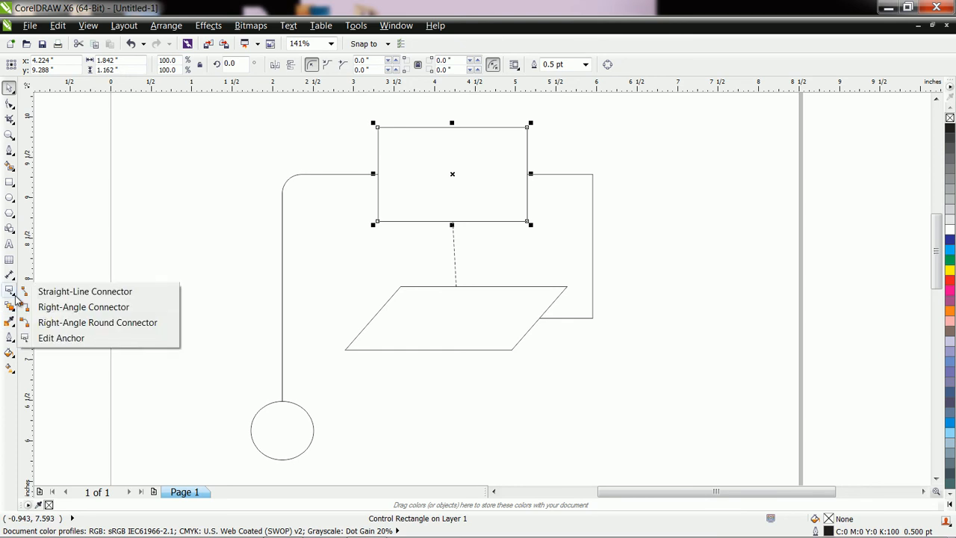